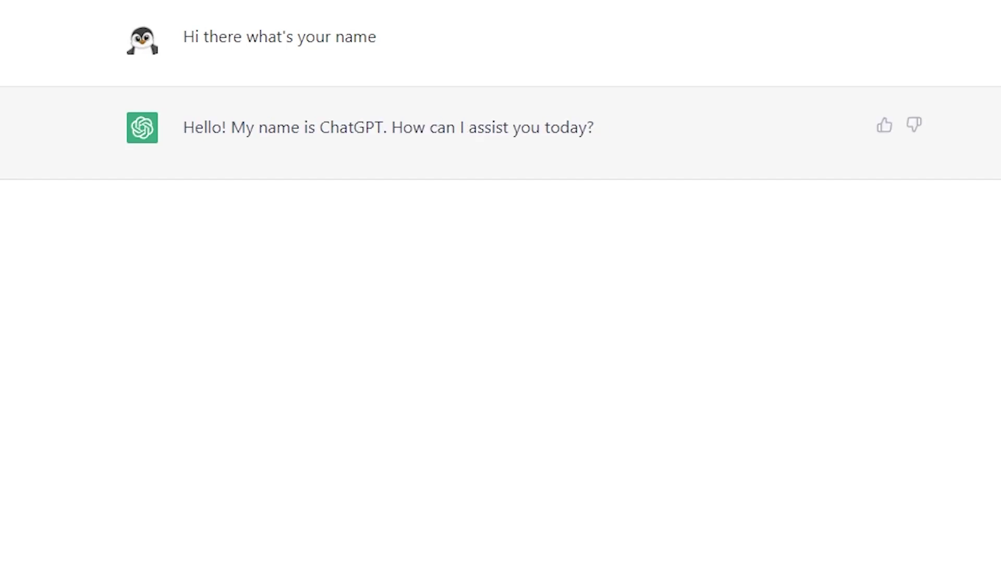
Step: Send ChatGPT the question asking whether it can be called by a nickname
key(Return)
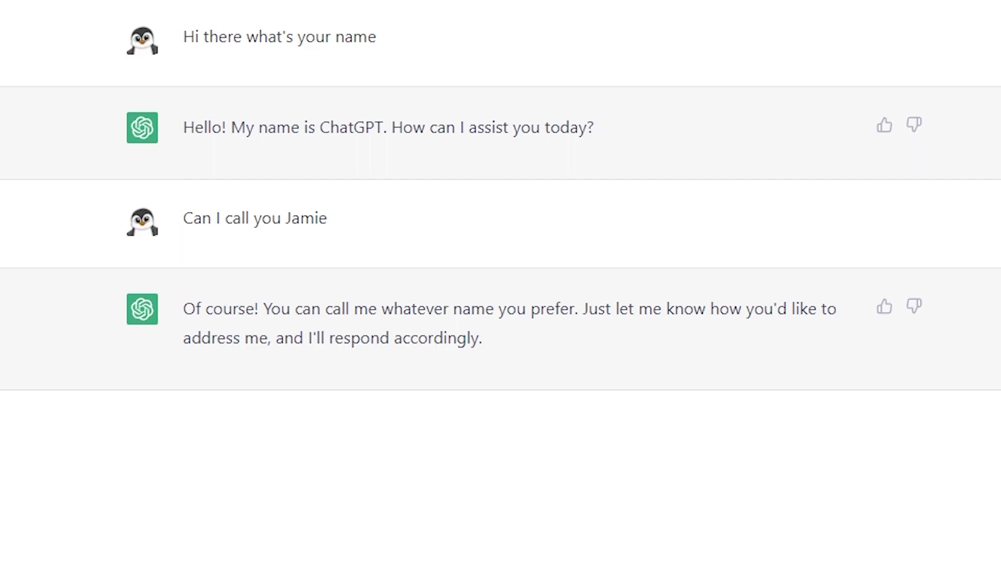
Step: Ask ChatGPT how it can make developing a game in Unity easier
key(Return)
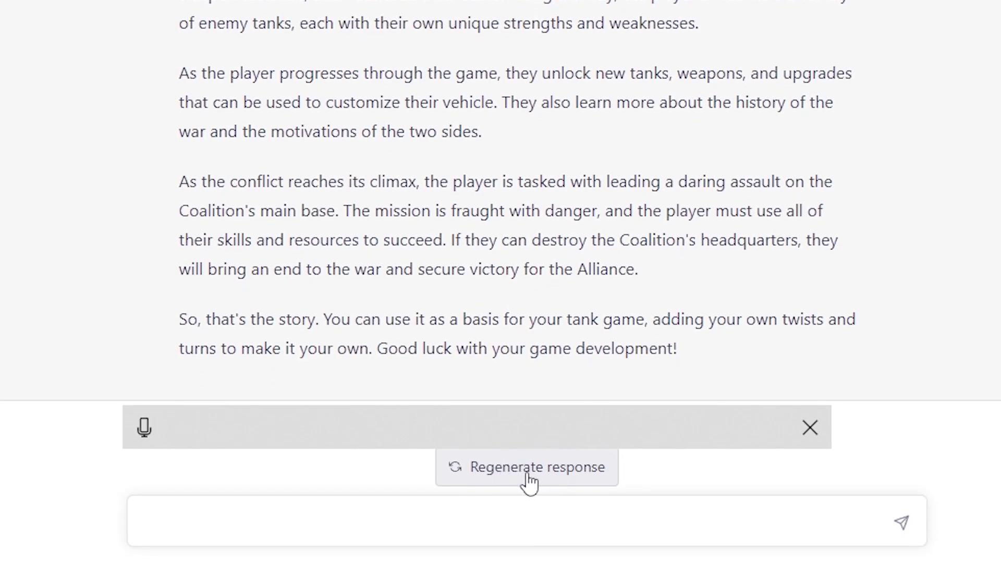
Step: Regenerate the tank story to get an alternative version set in 2050
click(528, 472)
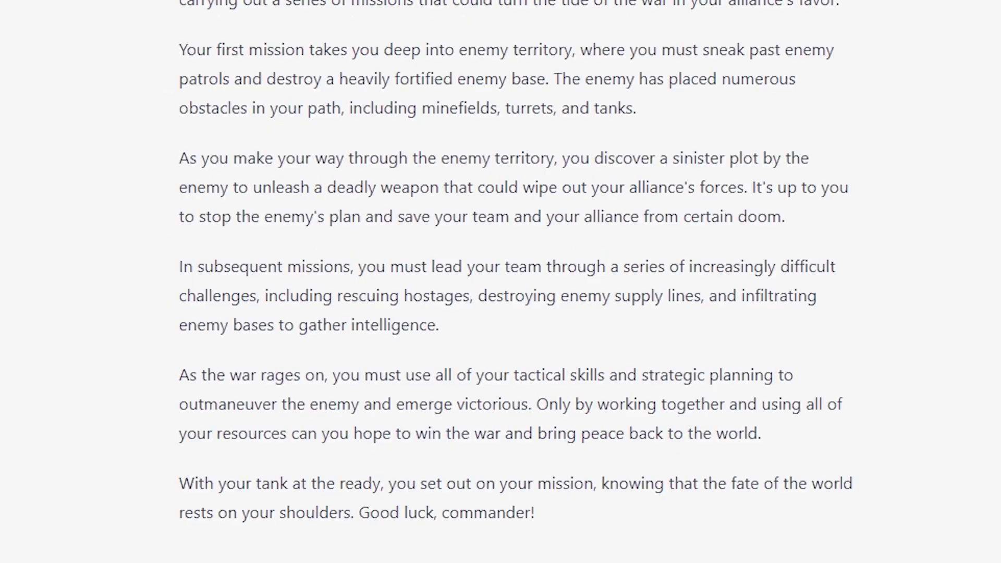
Step: Request a top-down tank movement script with speed and rotateSpeed settings
key(Return)
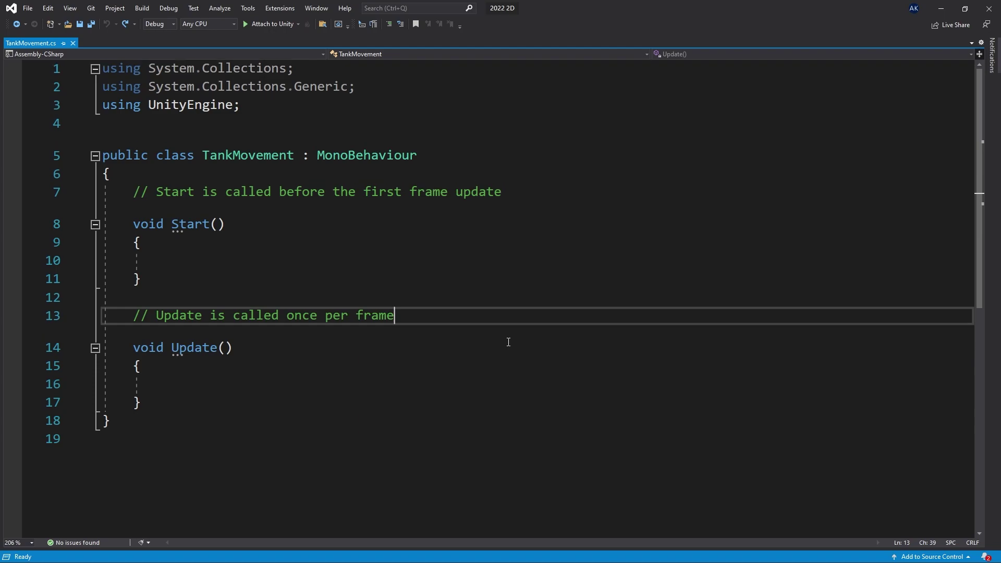
Step: Overwrite TankMovement.cs with ChatGPT's movement script and save it
key(ctrl+a)
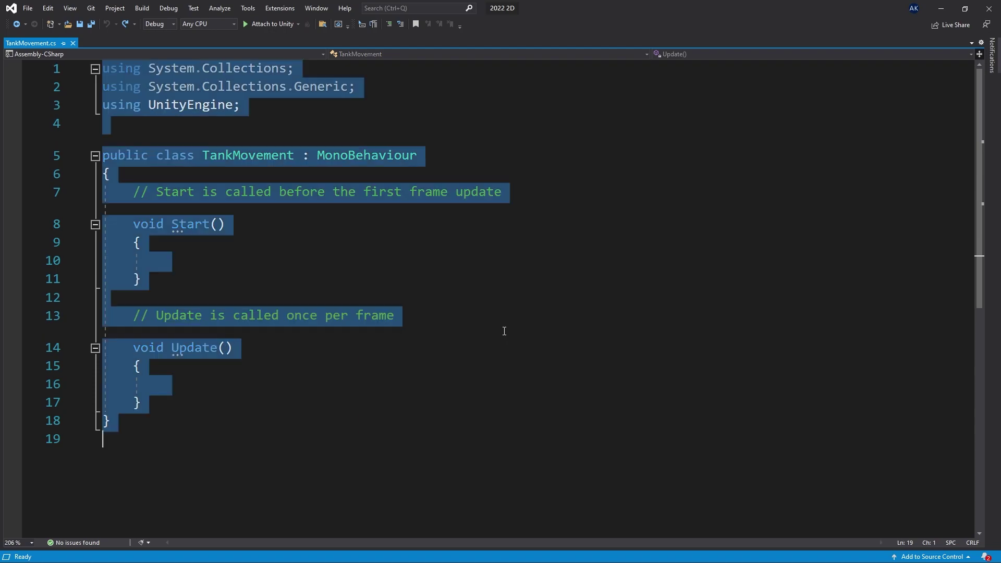
key(ctrl+v)
key(ctrl+s)
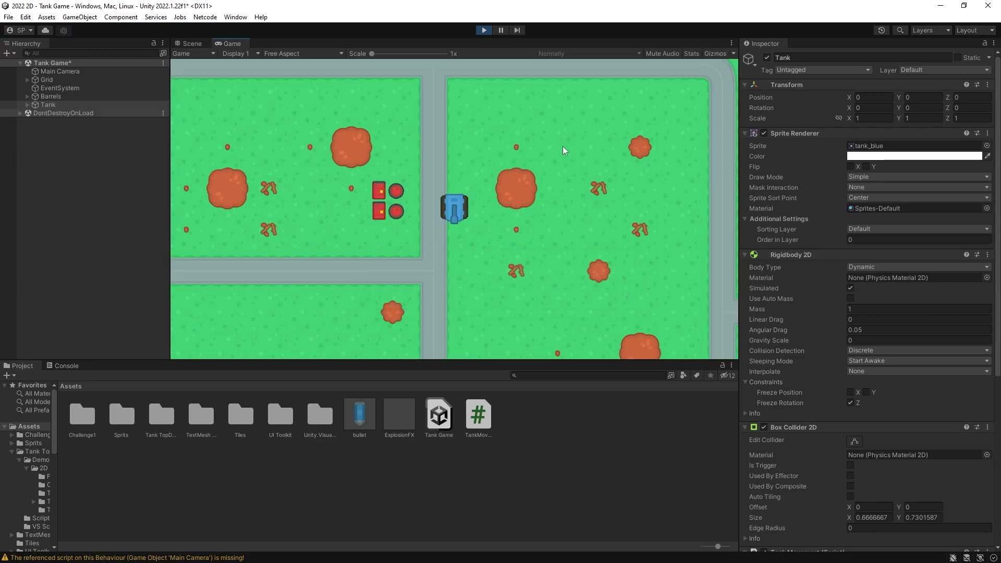
Step: Drive the tank over the road, along the top edge, into the red barrels, turning both ways
key(s)
key(d)
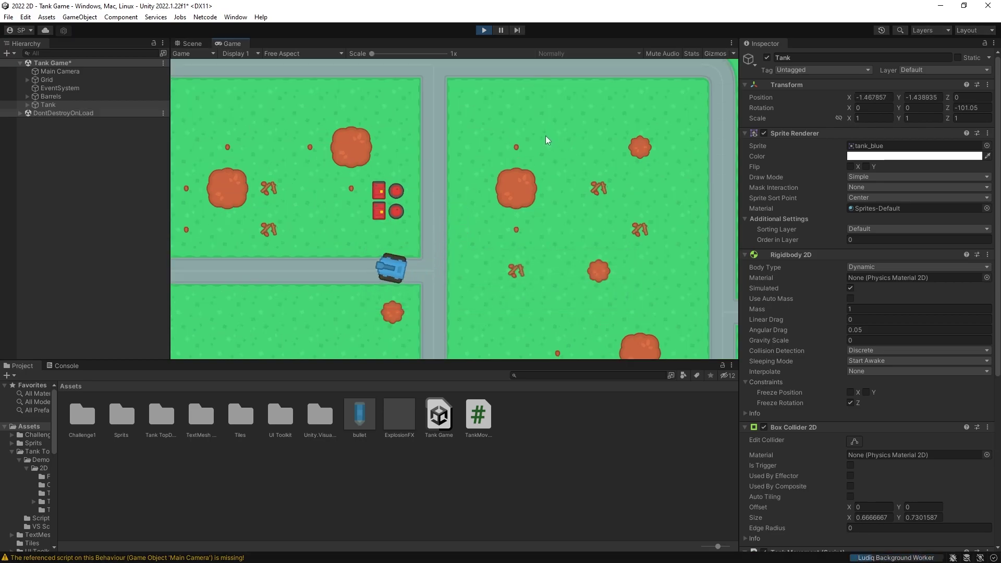
key(w)
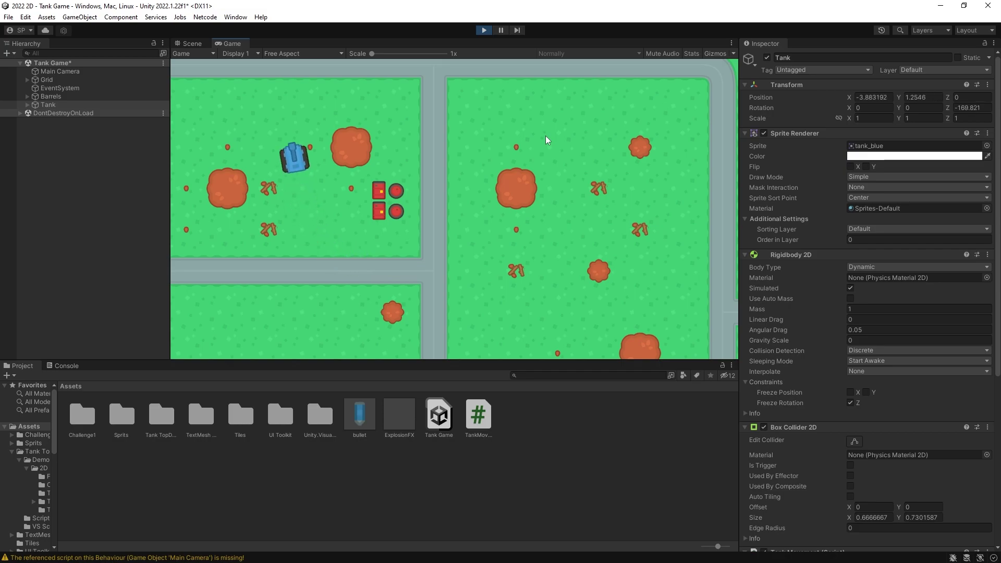
key(d)
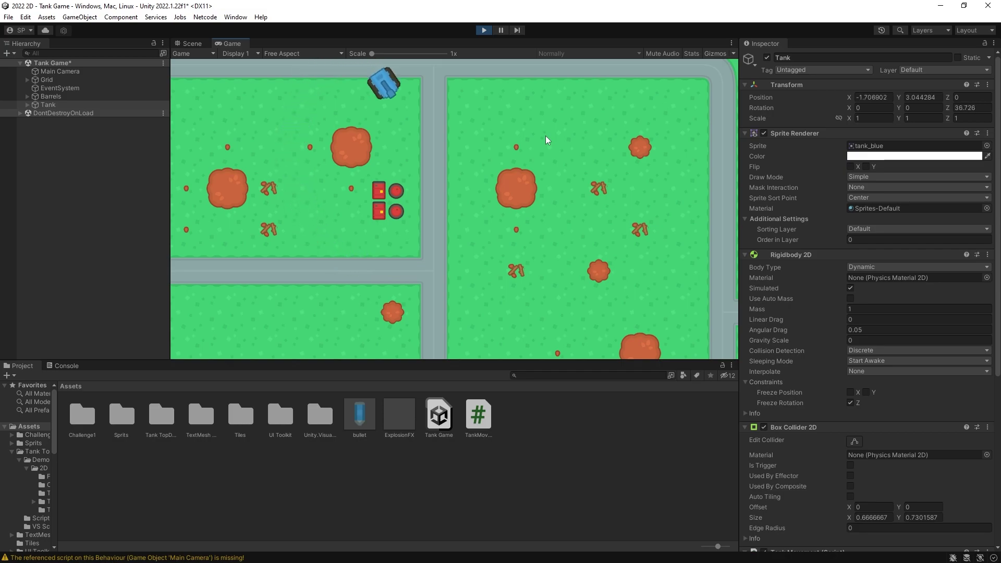
key(w)
key(d)
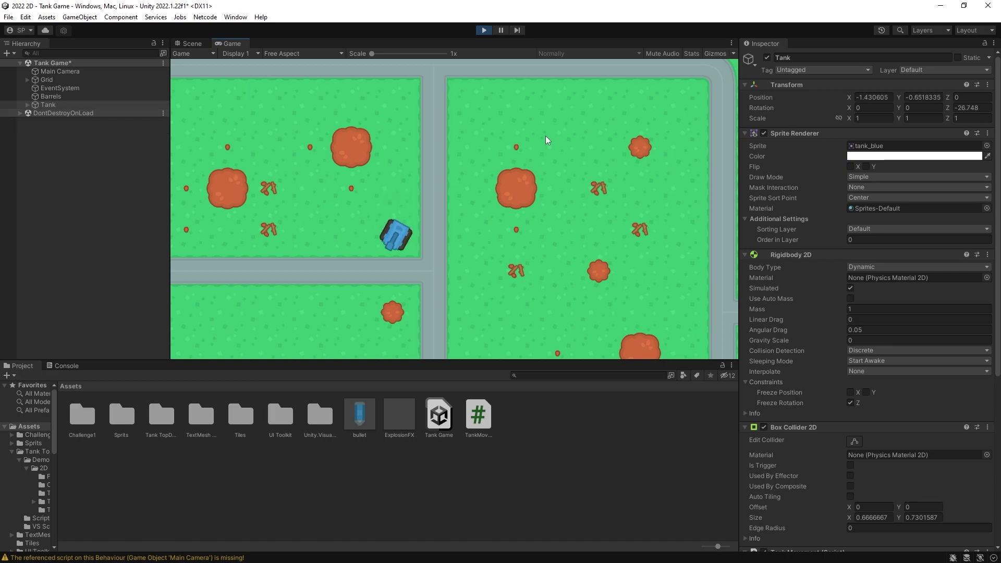
key(w)
key(a)
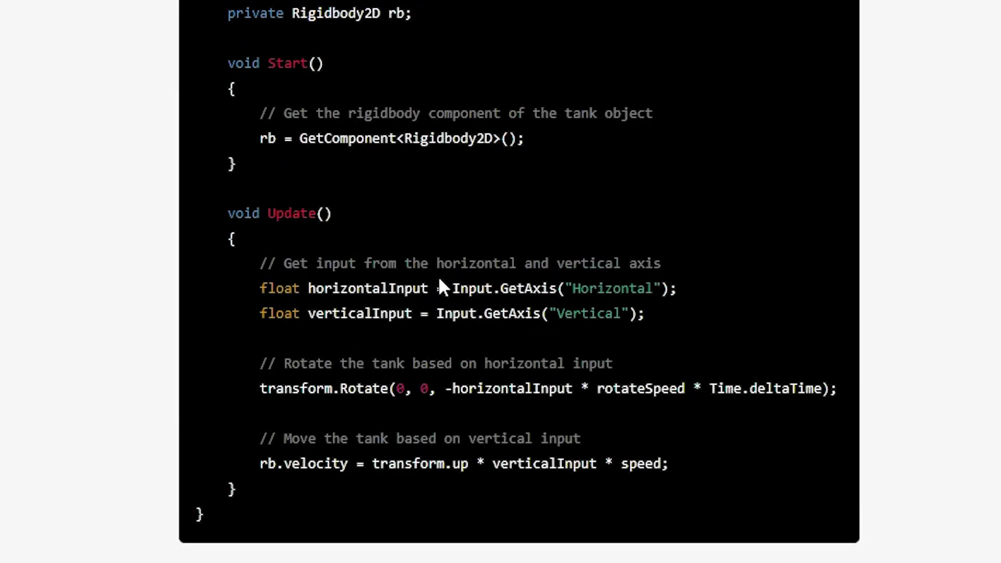
Step: Scroll the movement script explanation, then drive the tank right, up and left while turning
scroll(440, 286, down, 10)
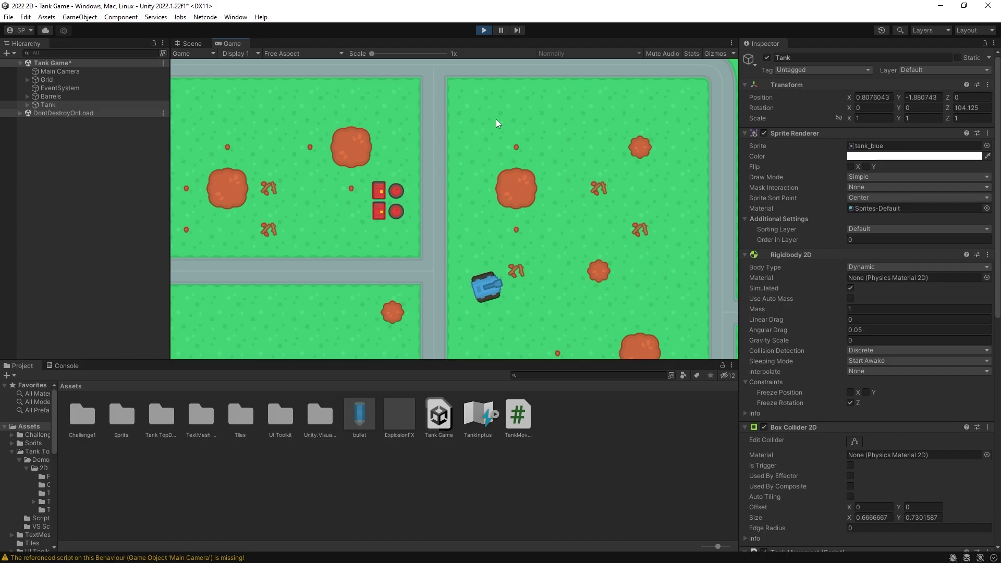
key(w)
key(a)
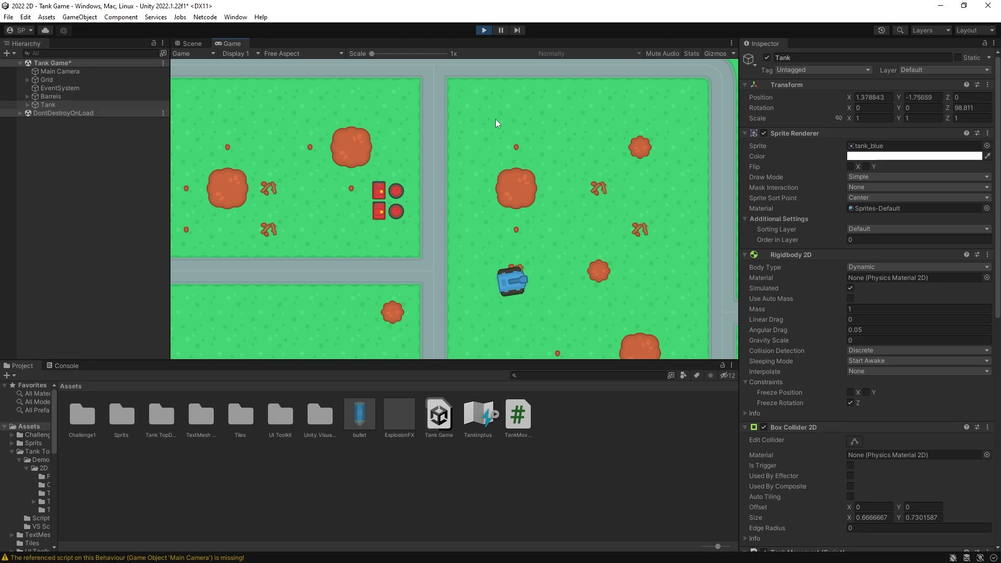
key(w)
key(a)
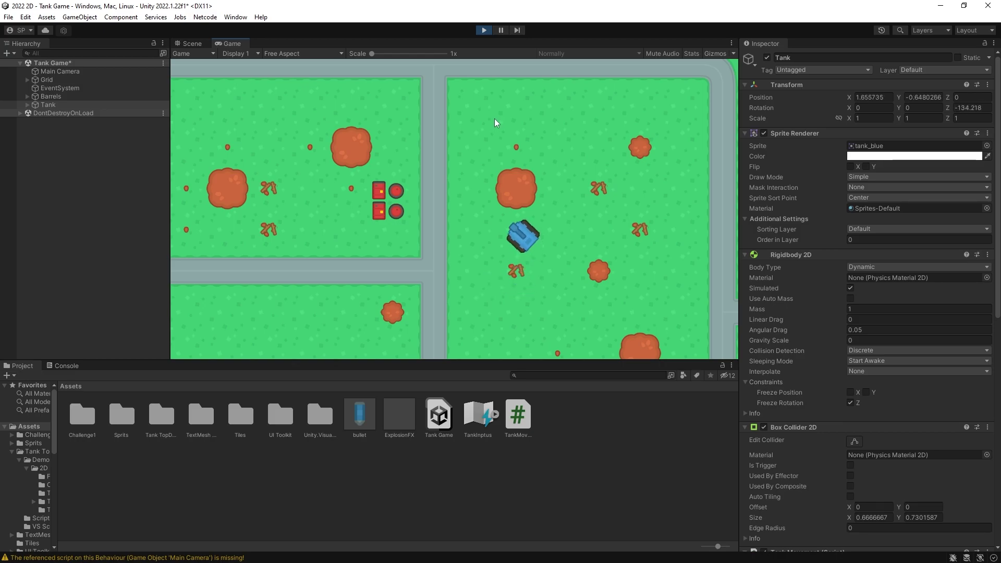
key(w)
key(a)
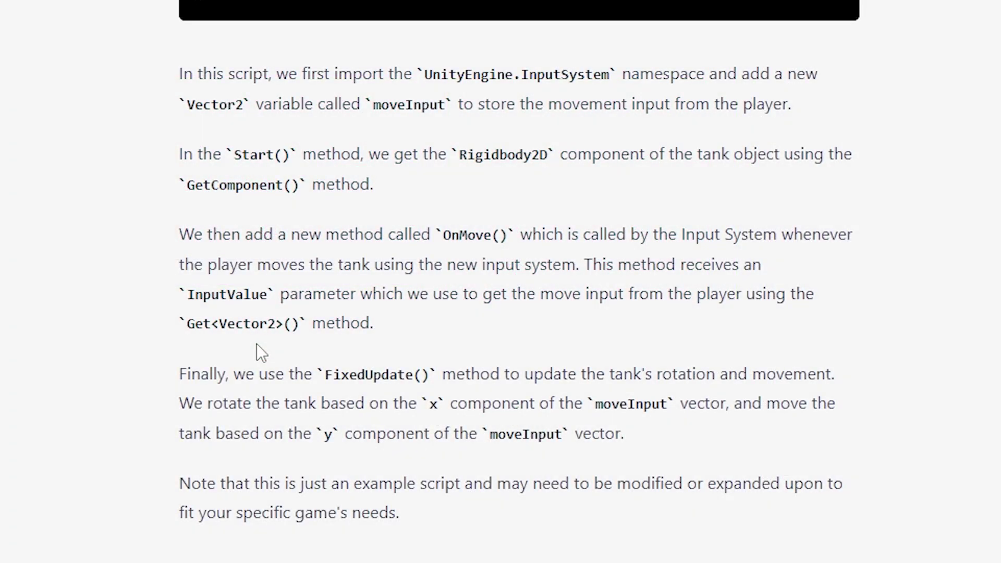
Step: Request a camera-follow script and select the CameraFollow class name in the reply
key(Return)
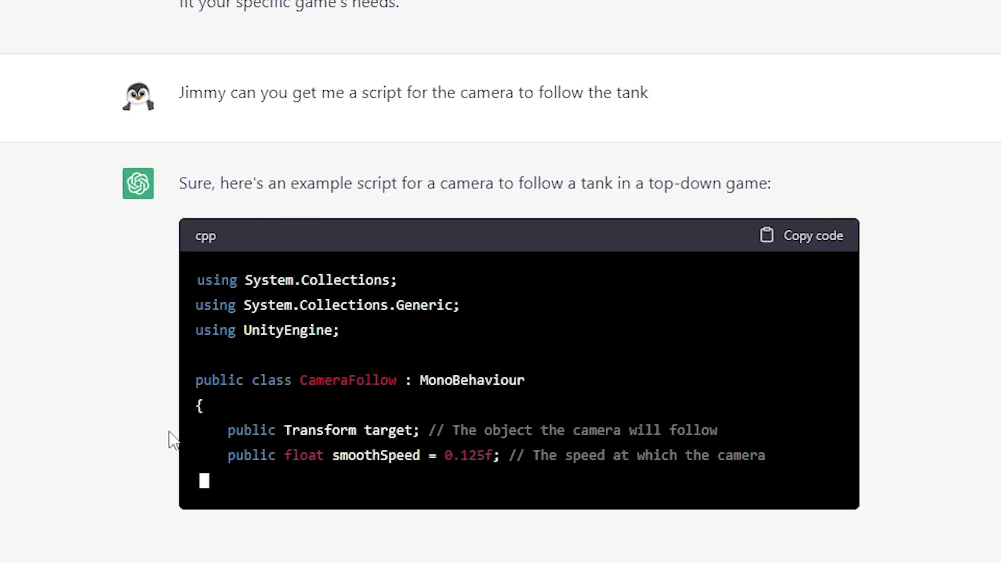
double_click(351, 195)
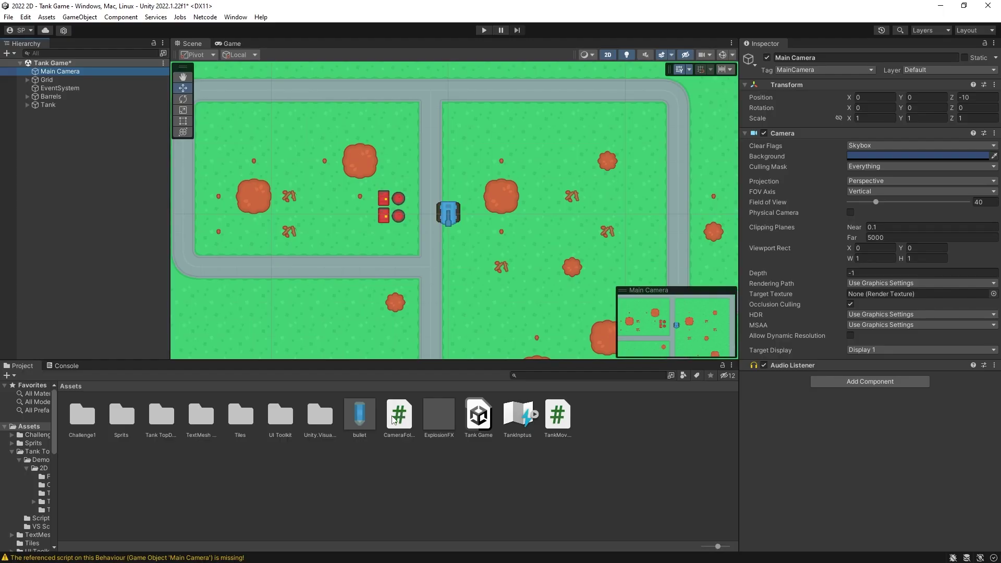
Step: Attach CameraFollow to Main Camera, set the Tank as target and Offset Z to -10
drag(398, 417, 876, 428)
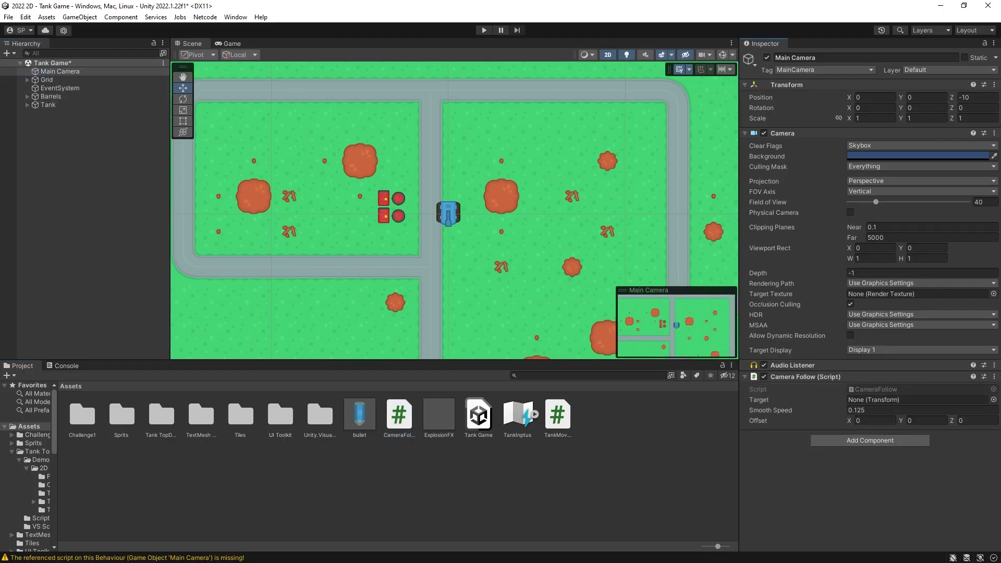
drag(48, 105, 866, 400)
key(ctrl+2)
click(980, 420)
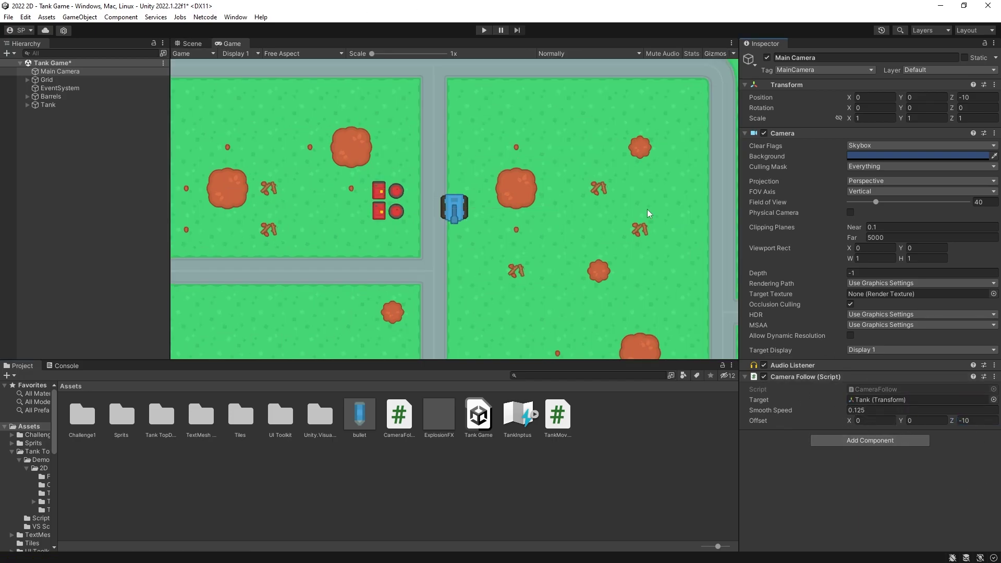
Step: Play the game and drive the tank down, left and up the road to check the camera tracks it
key(ctrl+p)
key(w)
key(d)
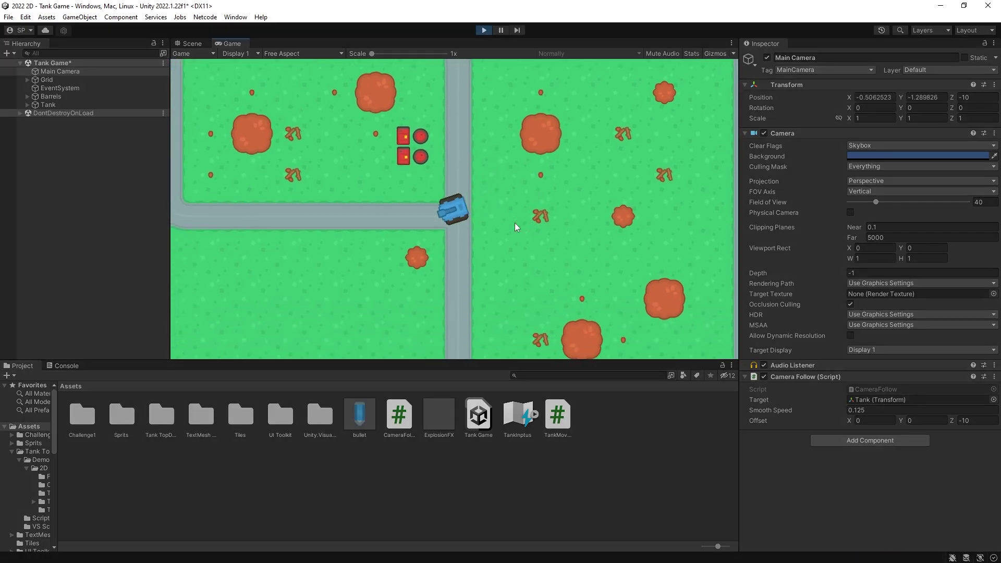
key(a)
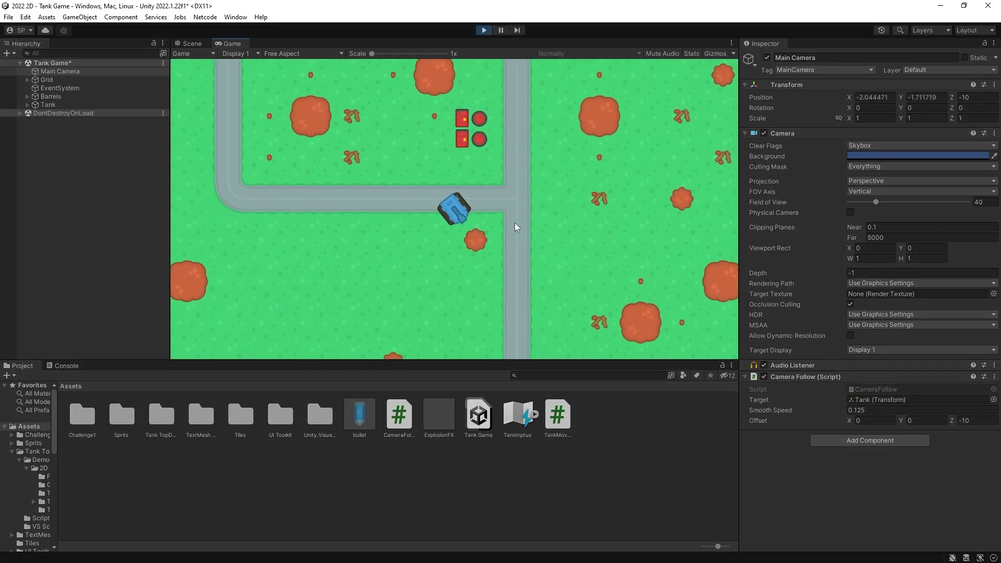
key(w)
key(a)
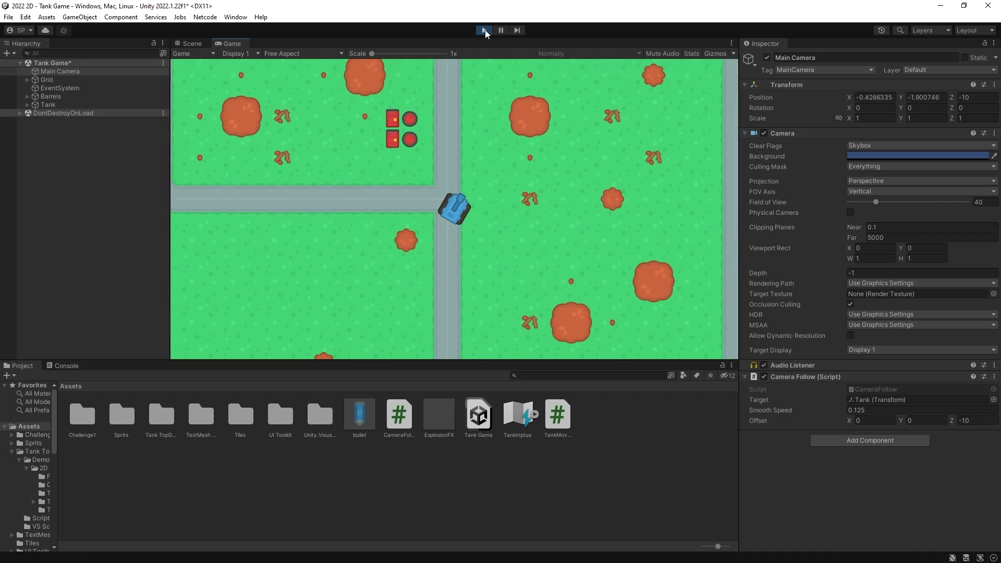
key(w)
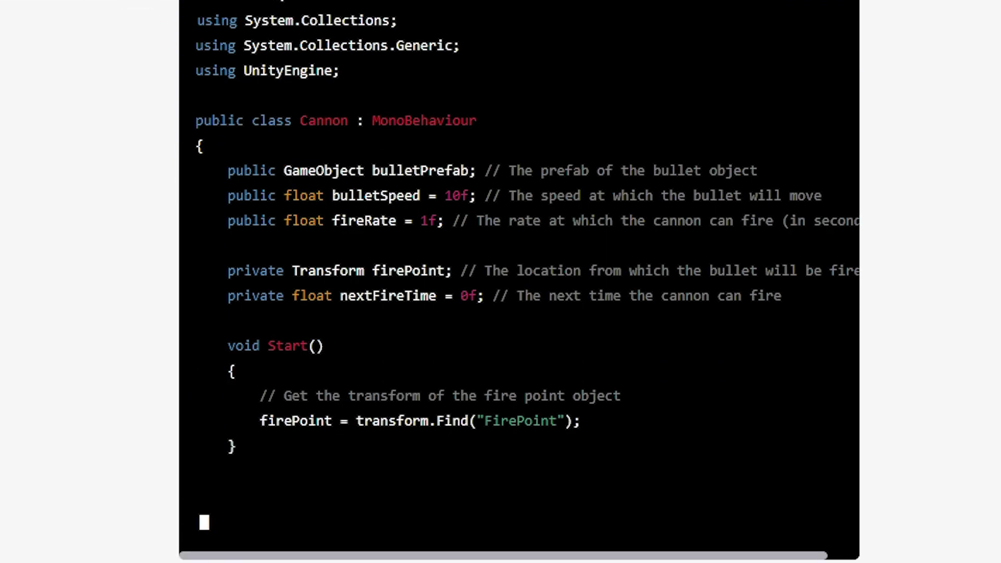
Step: Scroll through ChatGPT's Cannon script reply and its setup instructions
scroll(273, 38, up, 8)
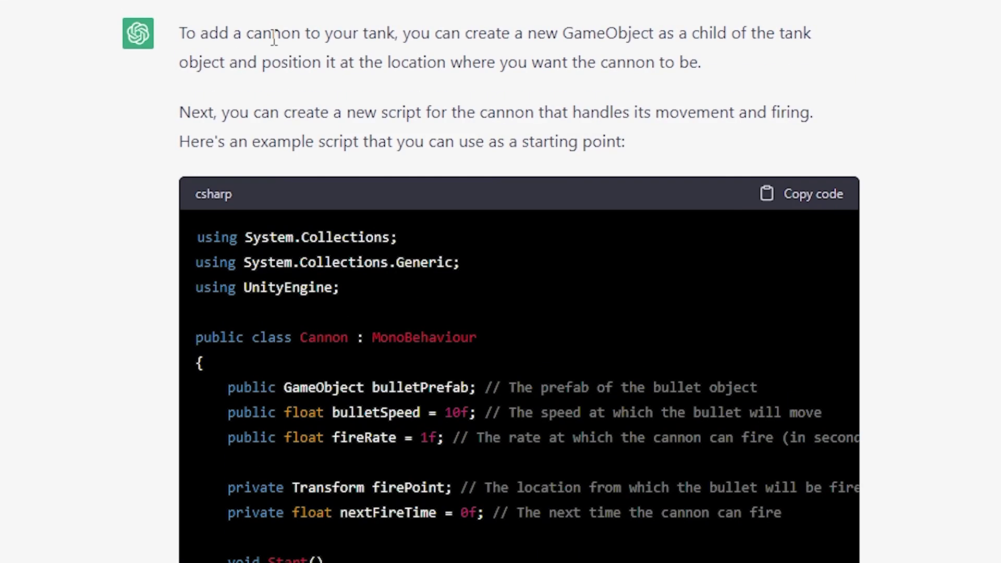
scroll(111, 119, down, 6)
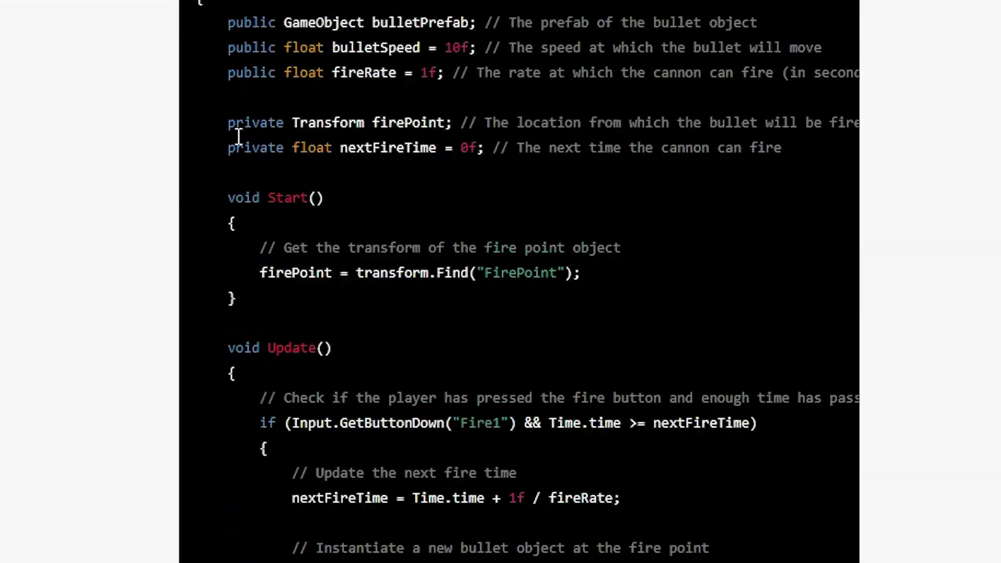